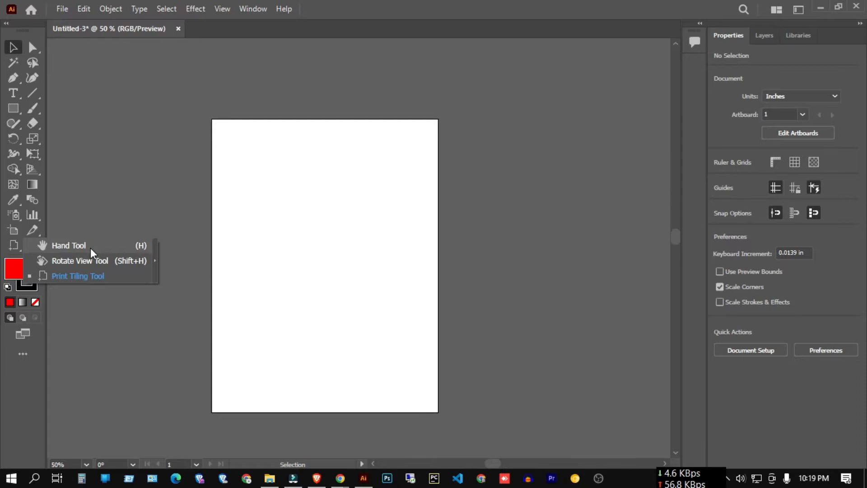
# Pan the view so the artboard shifts slightly upward using the Hand tool.
pyautogui.click(90, 248)
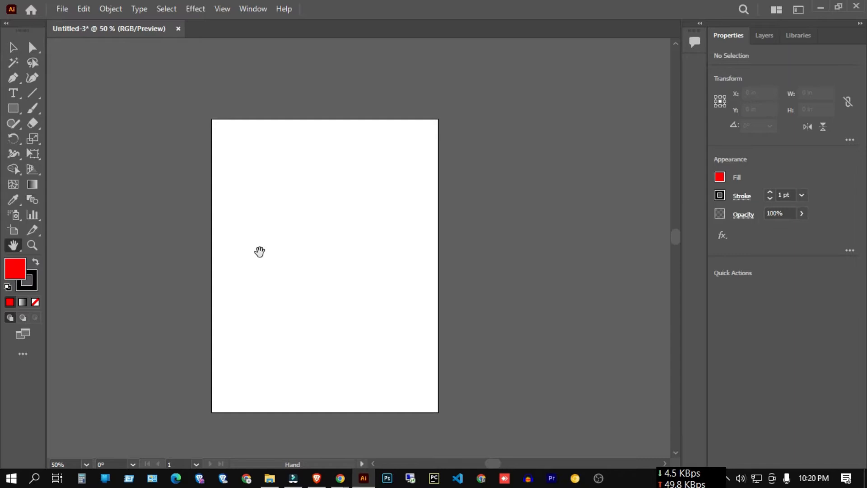
pyautogui.moveTo(259, 253)
pyautogui.mouseDown()
pyautogui.moveTo(435, 230)
pyautogui.moveTo(283, 252)
pyautogui.moveTo(298, 197)
pyautogui.moveTo(258, 238)
pyautogui.mouseUp()
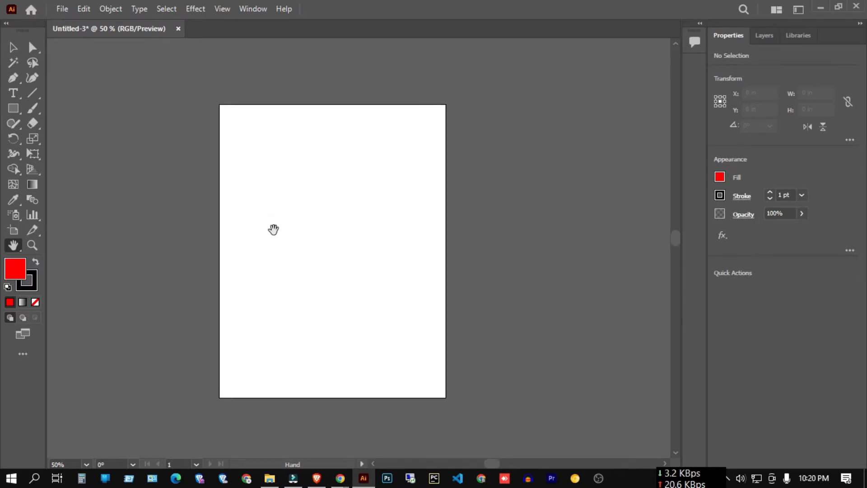
# Draw a trial rectangle in the middle of the artboard and delete it again.
pyautogui.click(13, 48)
pyautogui.rightClick(13, 108)
pyautogui.click(43, 111)
pyautogui.moveTo(301, 174)
pyautogui.mouseDown()
pyautogui.moveTo(362, 234)
pyautogui.moveTo(386, 218)
pyautogui.moveTo(325, 196)
pyautogui.moveTo(379, 210)
pyautogui.moveTo(340, 279)
pyautogui.mouseUp()
pyautogui.click(17, 45)
pyautogui.press('Delete')
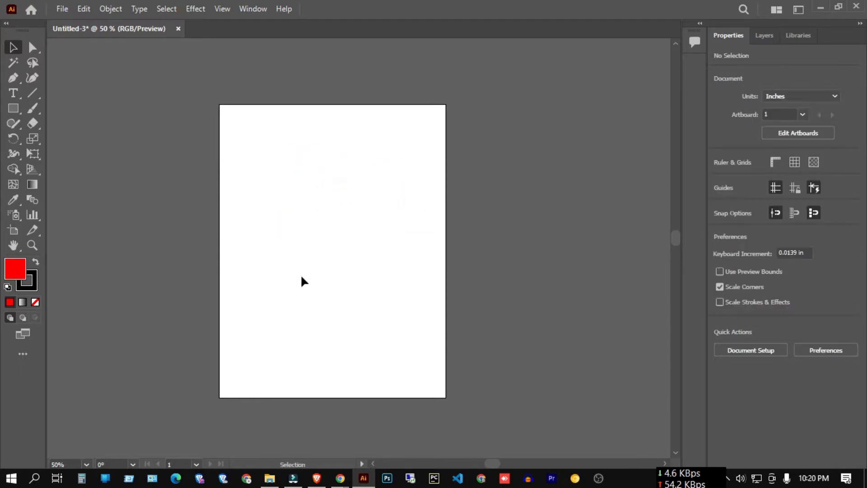
pyautogui.moveTo(267, 215); pyautogui.dragTo(253, 248)
pyautogui.moveTo(308, 265); pyautogui.dragTo(315, 265)
pyautogui.scroll(-2, 318, 306)
pyautogui.scroll(3, 410, 213)
pyautogui.scroll(1, 410, 215)
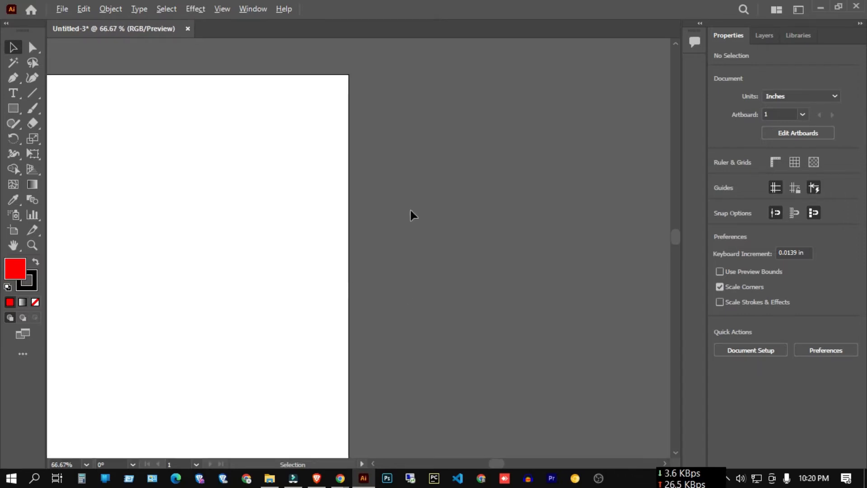
pyautogui.scroll(-1, 410, 215)
pyautogui.scroll(1, 350, 222)
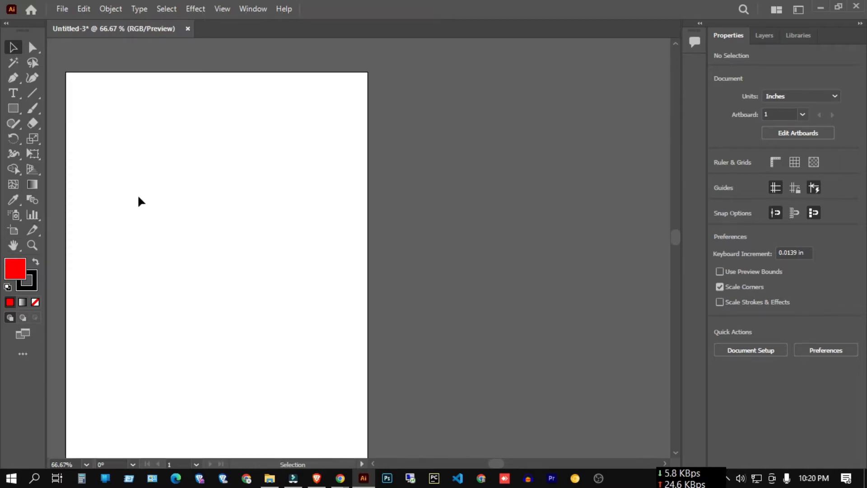
# Pan the view around the canvas with the Hand tool until the whole artboard is visible near the centre.
pyautogui.click(156, 249)
pyautogui.click(17, 244)
pyautogui.moveTo(158, 278); pyautogui.dragTo(294, 259)
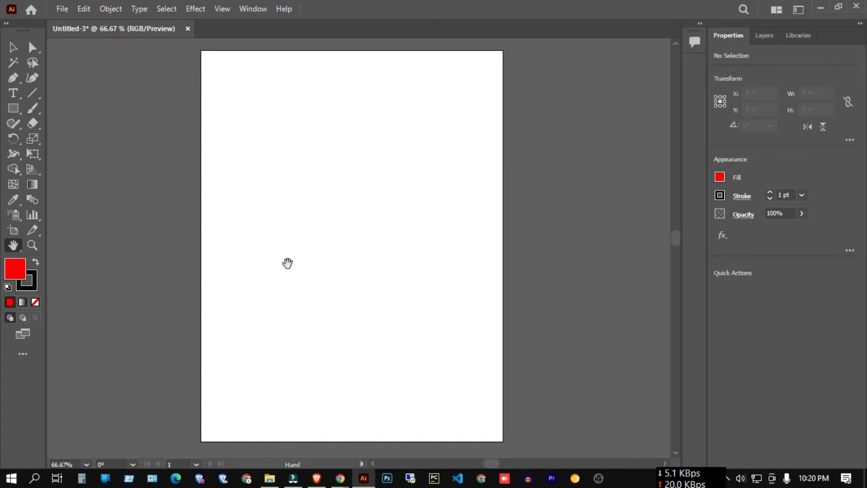
pyautogui.moveTo(286, 262)
pyautogui.mouseDown()
pyautogui.moveTo(310, 265)
pyautogui.moveTo(266, 269)
pyautogui.moveTo(286, 260)
pyautogui.mouseUp()
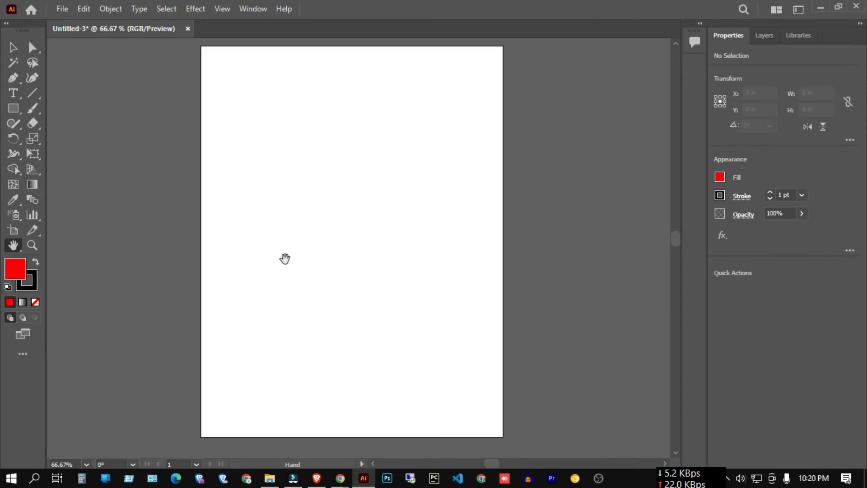
pyautogui.moveTo(343, 241); pyautogui.dragTo(83, 379)
pyautogui.moveTo(195, 272); pyautogui.dragTo(441, 116)
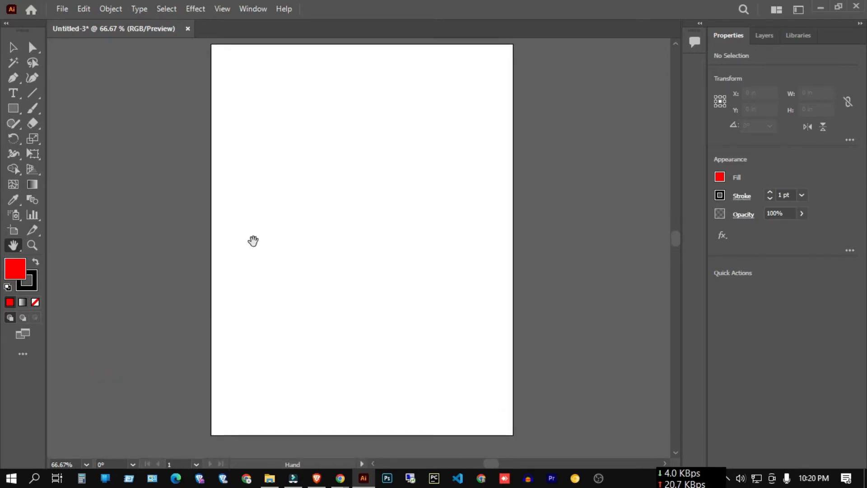
pyautogui.moveTo(354, 221); pyautogui.dragTo(318, 238)
pyautogui.click(9, 243)
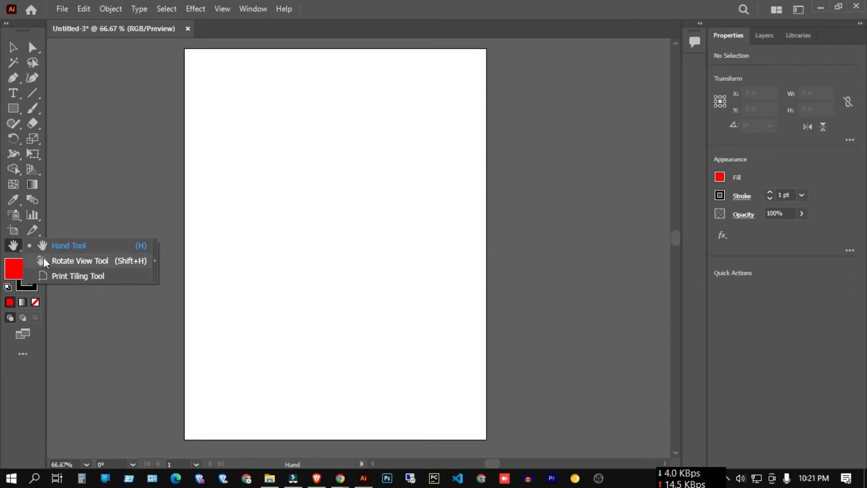
pyautogui.click(293, 244)
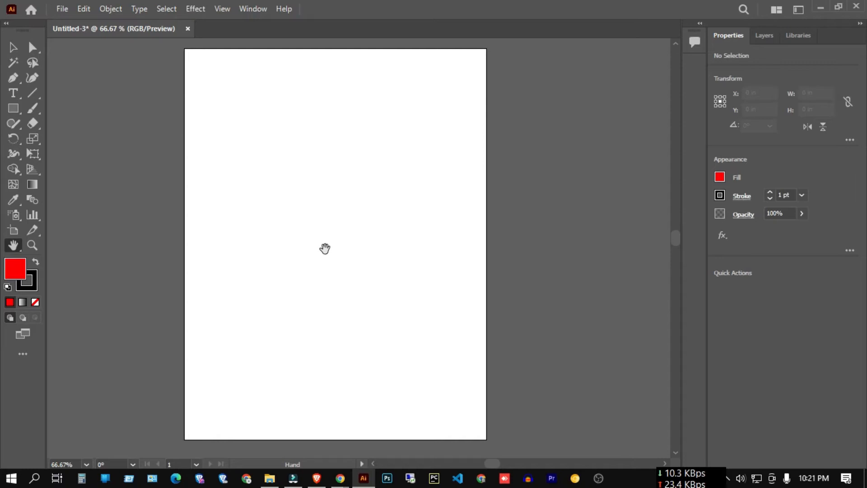
# Shorten the artboard to about 8.5 × 3.93 in by moving its bottom edge up with the Artboard tool.
pyautogui.click(15, 226)
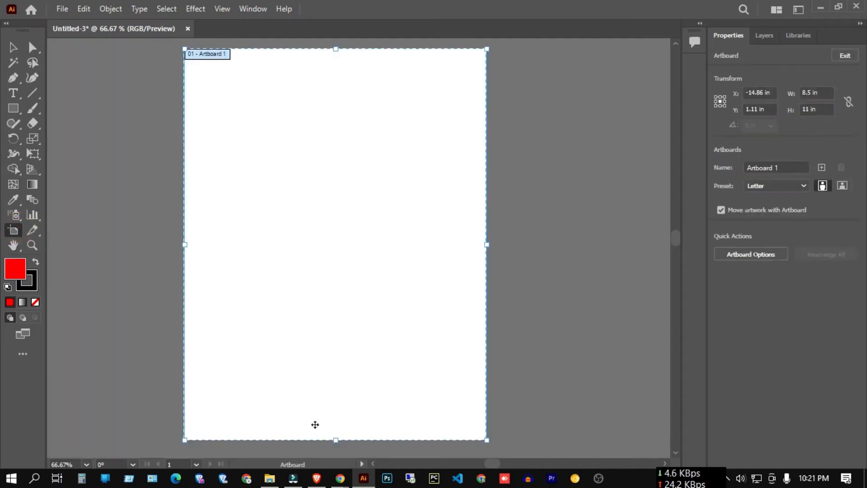
pyautogui.moveTo(336, 442); pyautogui.dragTo(332, 189)
pyautogui.scroll(5, 336, 198)
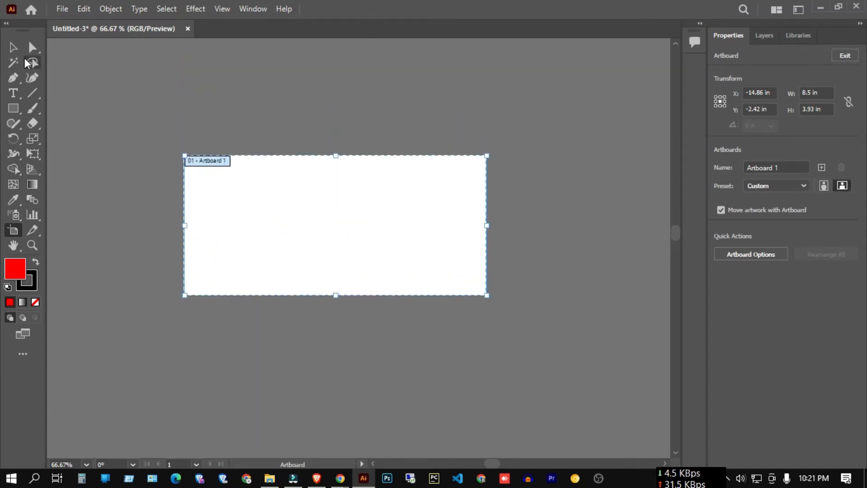
pyautogui.click(18, 48)
pyautogui.click(271, 103)
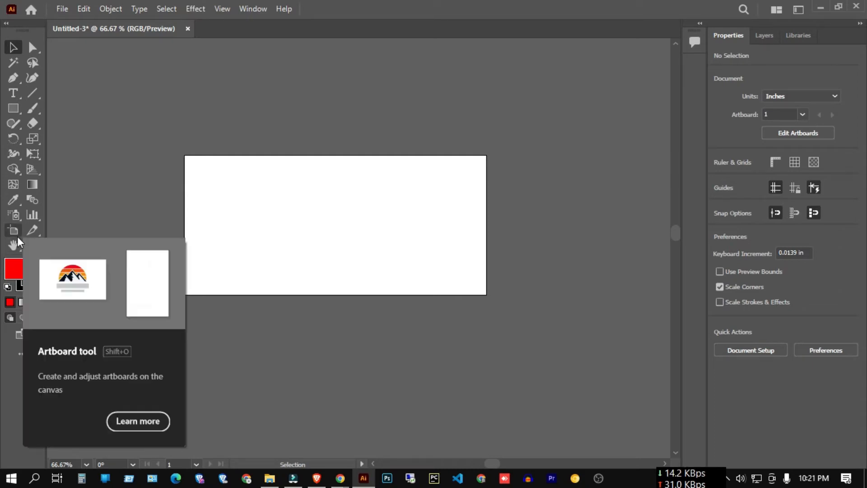
# Rotate the canvas view to -90° with the Rotate View tool so the artboard stands upright.
pyautogui.moveTo(16, 247); pyautogui.dragTo(34, 255)
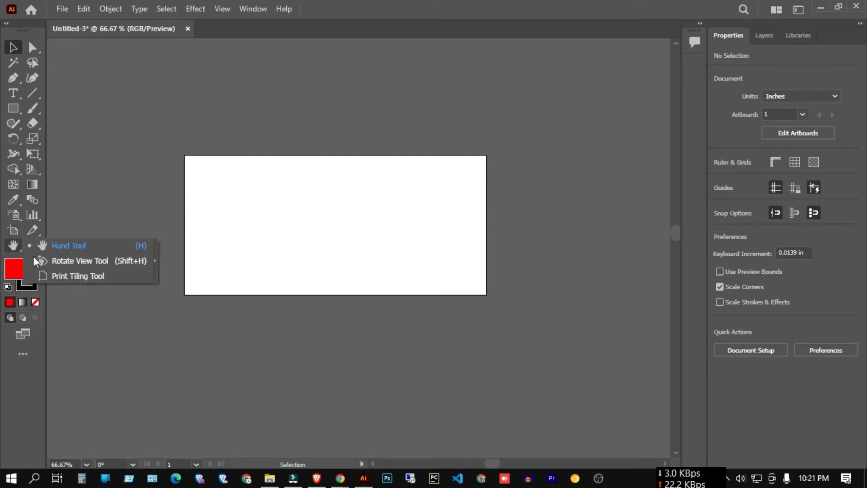
pyautogui.click(103, 262)
pyautogui.moveTo(474, 171); pyautogui.dragTo(428, 346)
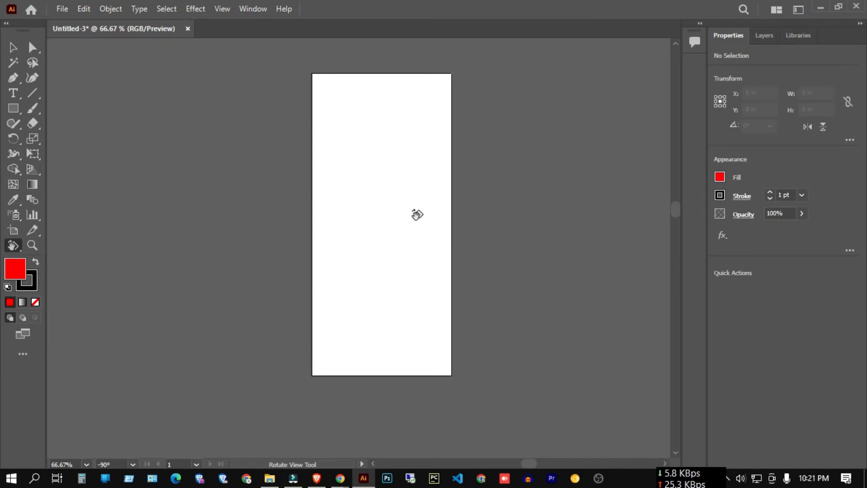
pyautogui.moveTo(421, 311); pyautogui.dragTo(443, 334)
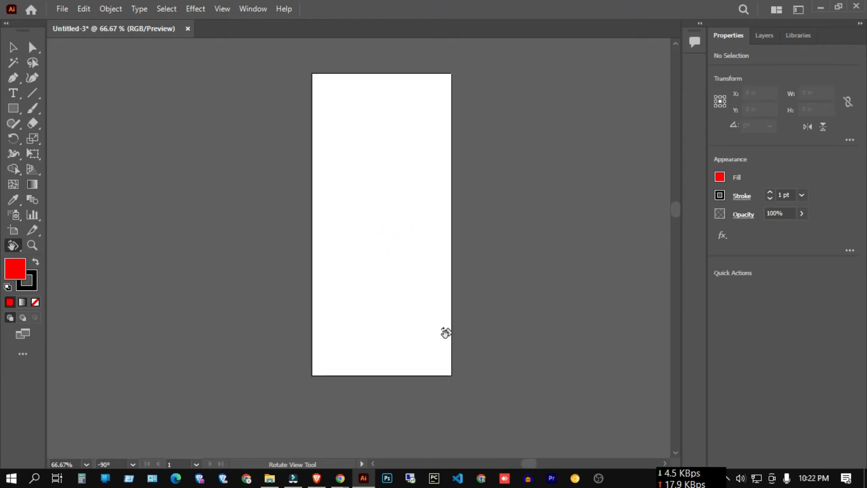
pyautogui.click(8, 247)
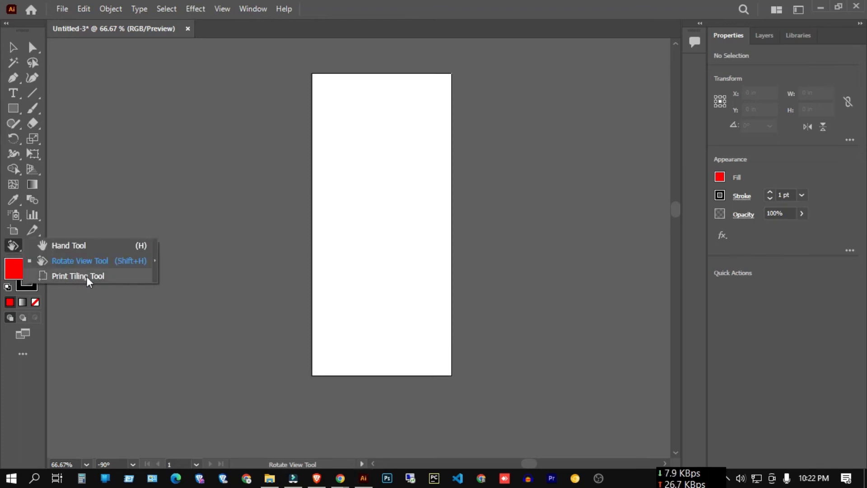
pyautogui.click(14, 108)
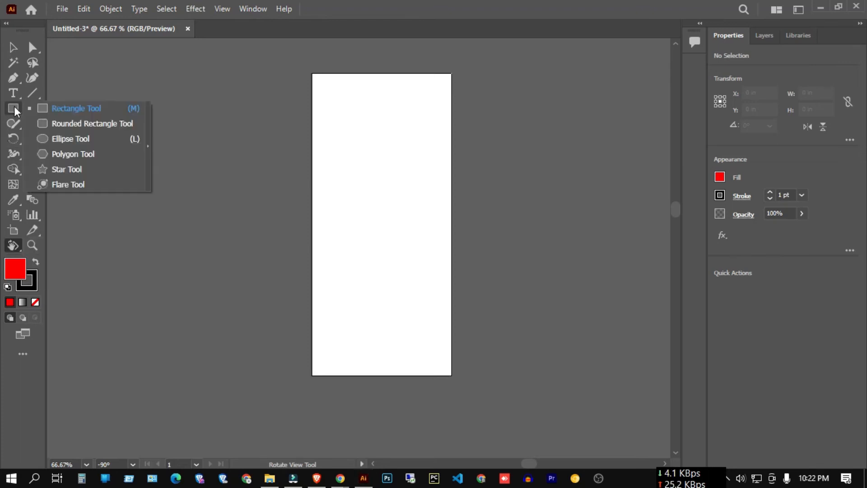
pyautogui.click(69, 111)
pyautogui.click(14, 46)
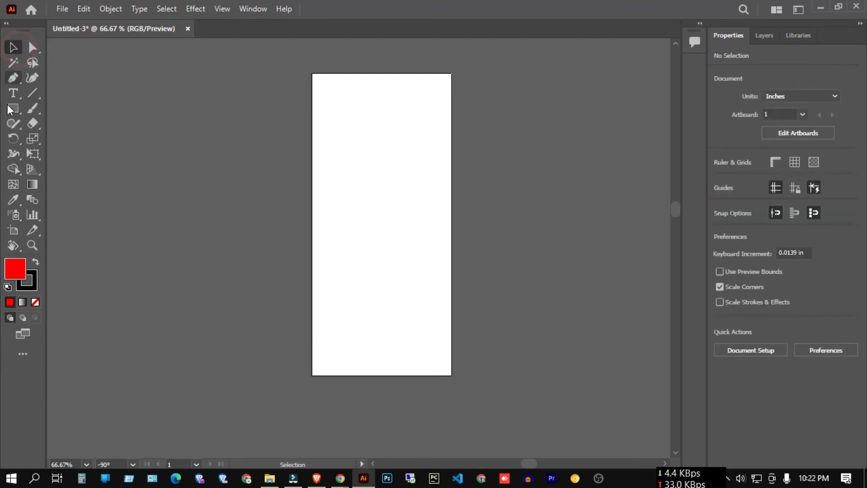
# Enlarge the artboard to about 8.5 × 7.71 in by extending its left side in the rotated view.
pyautogui.click(13, 231)
pyautogui.moveTo(312, 225); pyautogui.dragTo(178, 219)
pyautogui.click(13, 45)
pyautogui.scroll(2, 395, 225)
pyautogui.scroll(1, 399, 225)
pyautogui.scroll(-1, 399, 226)
pyautogui.scroll(1, 405, 225)
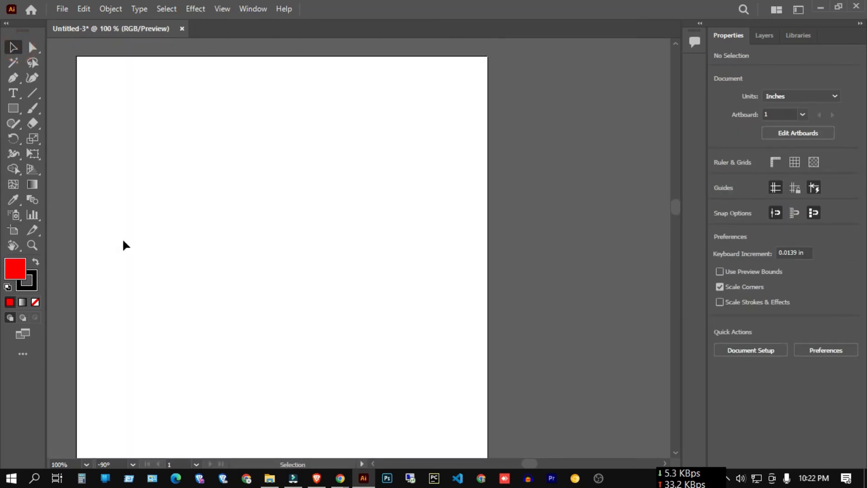
# Draw a red five-pointed star about 4.9 × 5.07 in on the artboard with the Star tool.
pyautogui.click(12, 243)
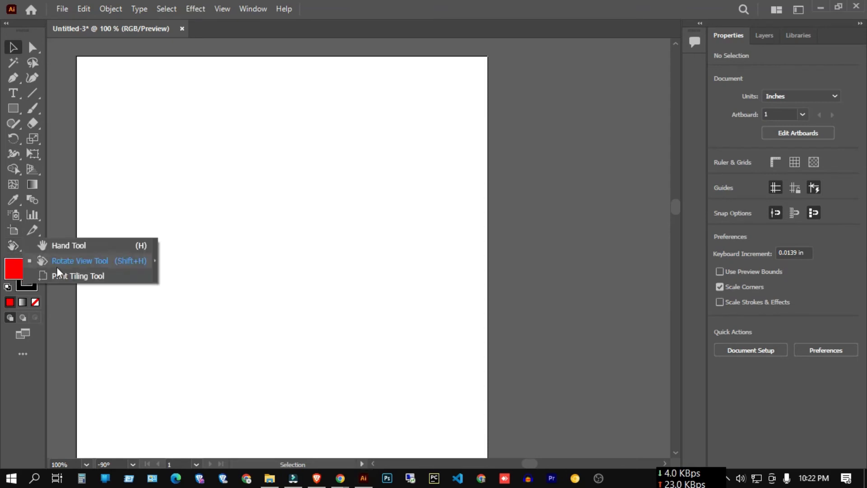
pyautogui.click(14, 106)
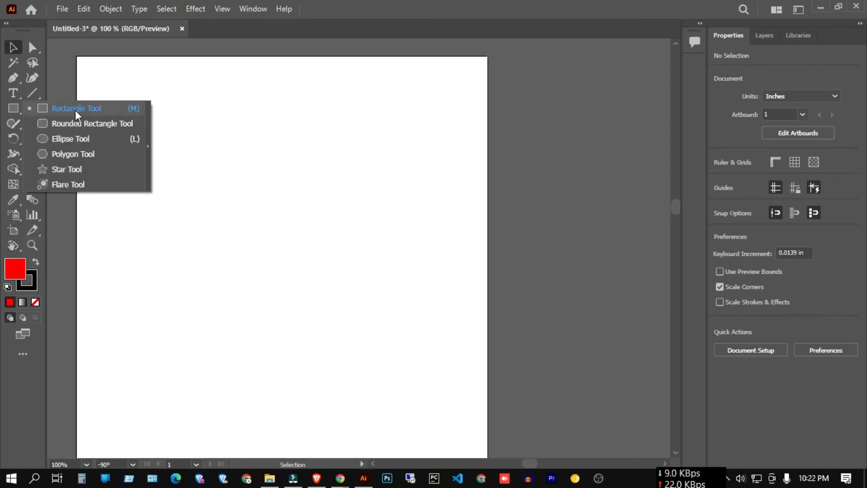
pyautogui.click(59, 167)
pyautogui.moveTo(262, 203); pyautogui.dragTo(352, 316)
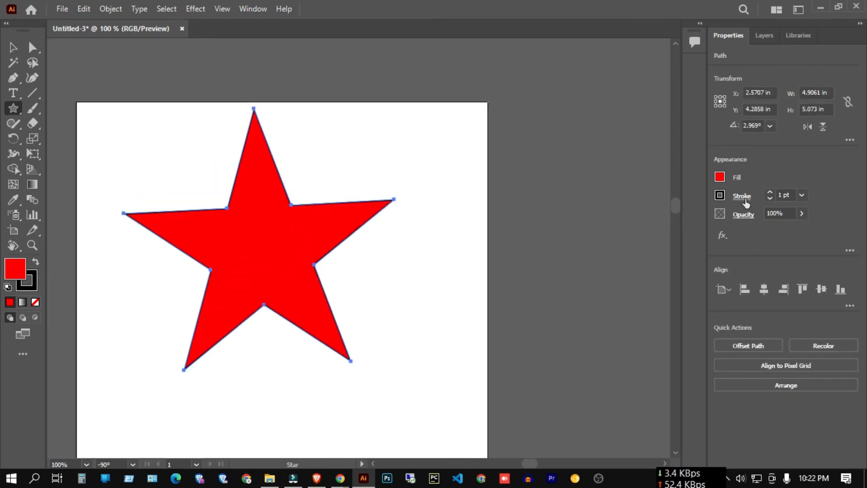
# Move the star down toward the middle of the artboard, rotate it slightly clockwise, and deselect it.
pyautogui.click(14, 47)
pyautogui.scroll(-2, 226, 163)
pyautogui.moveTo(301, 169); pyautogui.dragTo(302, 260)
pyautogui.moveTo(392, 122); pyautogui.dragTo(391, 120)
pyautogui.click(344, 82)
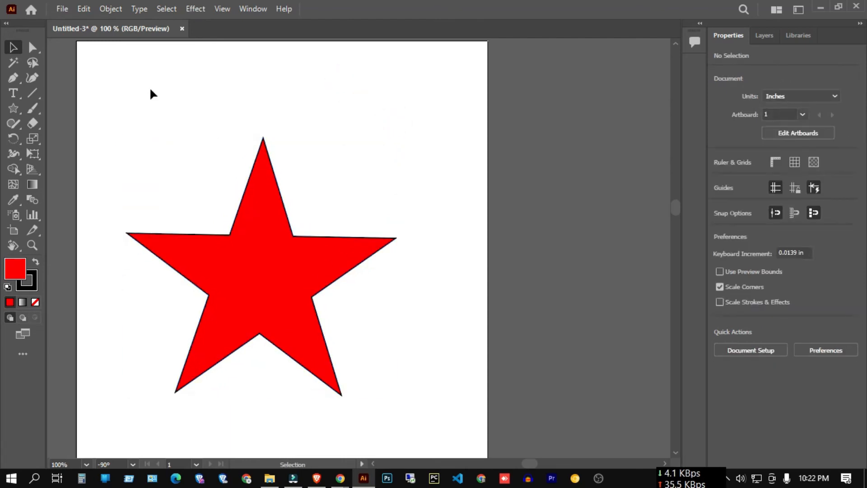
# Place the print tile with its upper-left corner above and left of the star using the Print Tiling tool.
pyautogui.scroll(-3, 217, 180)
pyautogui.scroll(2, 218, 183)
pyautogui.click(14, 245)
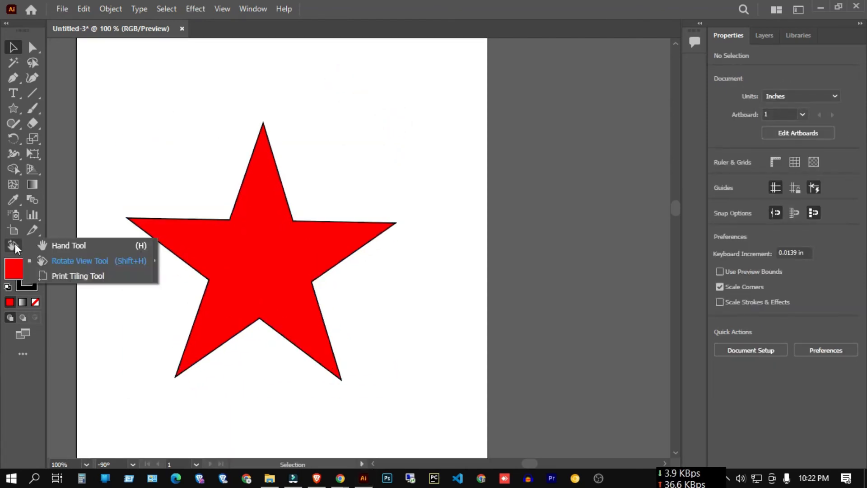
pyautogui.click(68, 276)
pyautogui.moveTo(221, 132); pyautogui.dragTo(100, 80)
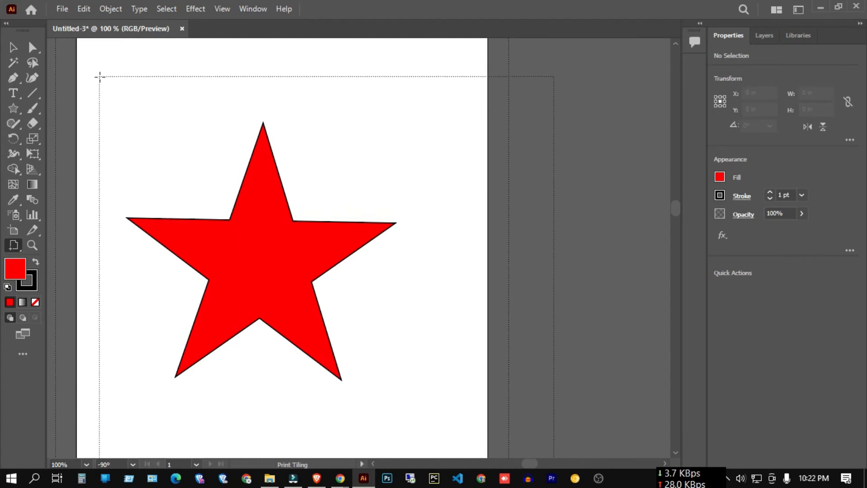
# Reposition the print tile so its boundary encloses the whole artboard.
pyautogui.hotkey('ctrl', '-')
pyautogui.scroll(2, 316, 135)
pyautogui.scroll(1, 451, 202)
pyautogui.scroll(2, 341, 184)
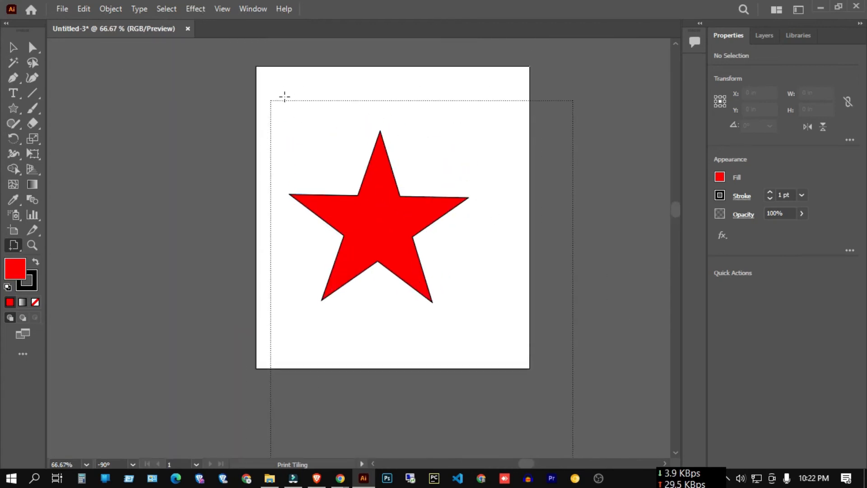
pyautogui.moveTo(270, 101)
pyautogui.mouseDown()
pyautogui.moveTo(384, 97)
pyautogui.moveTo(300, 115)
pyautogui.moveTo(253, 71)
pyautogui.moveTo(255, 46)
pyautogui.moveTo(254, 98)
pyautogui.mouseUp()
pyautogui.scroll(-2, 261, 107)
pyautogui.scroll(-1, 273, 120)
pyautogui.scroll(2, 277, 128)
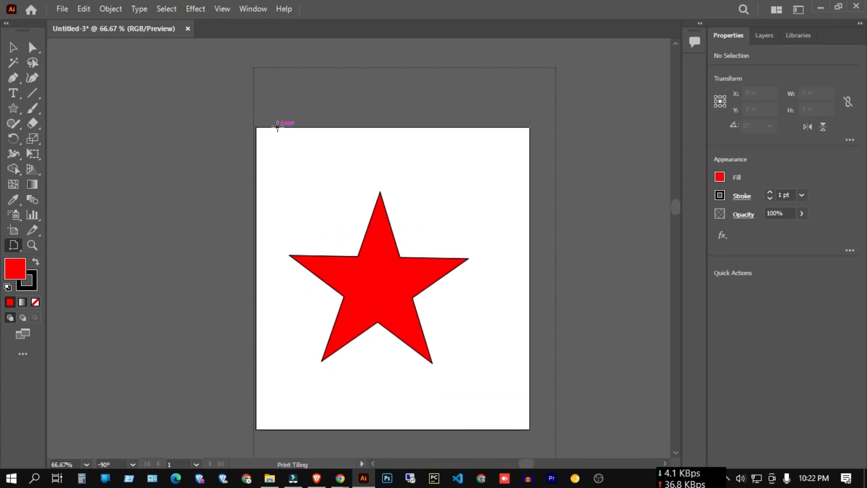
pyautogui.scroll(-2, 278, 128)
pyautogui.scroll(1, 460, 125)
pyautogui.scroll(1, 368, 128)
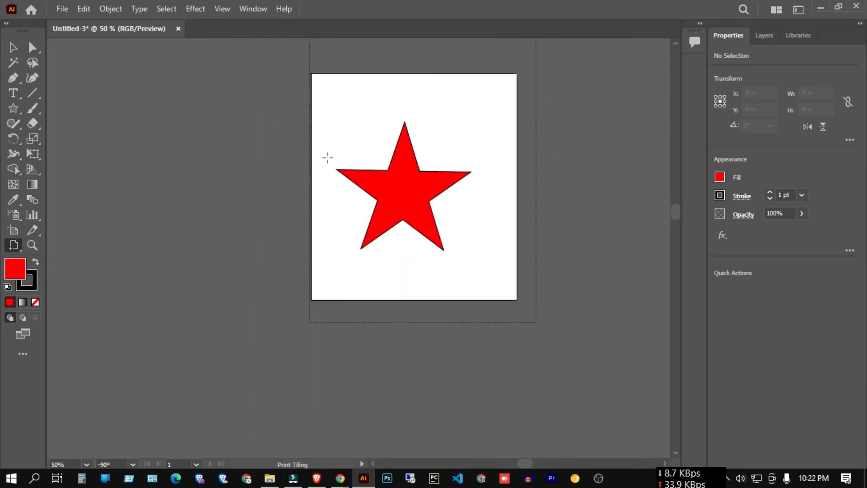
pyautogui.scroll(1, 300, 127)
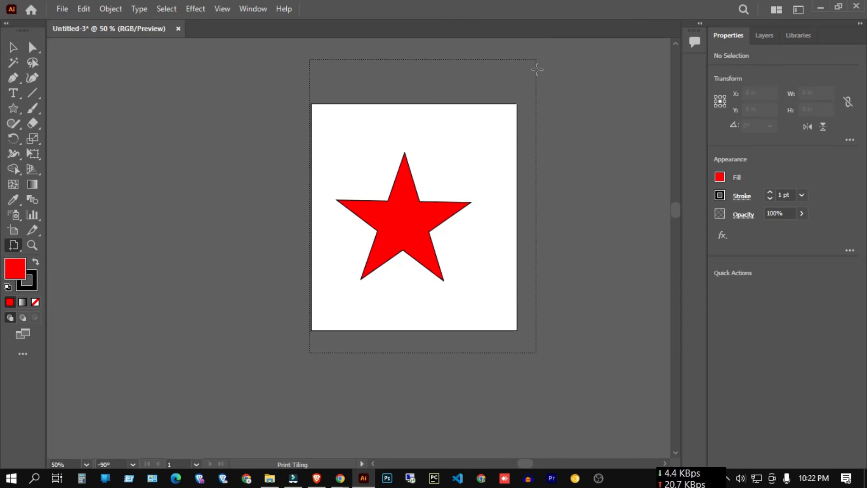
# Open the print settings, examine how the star sits in the page preview, and cancel without printing.
pyautogui.click(63, 10)
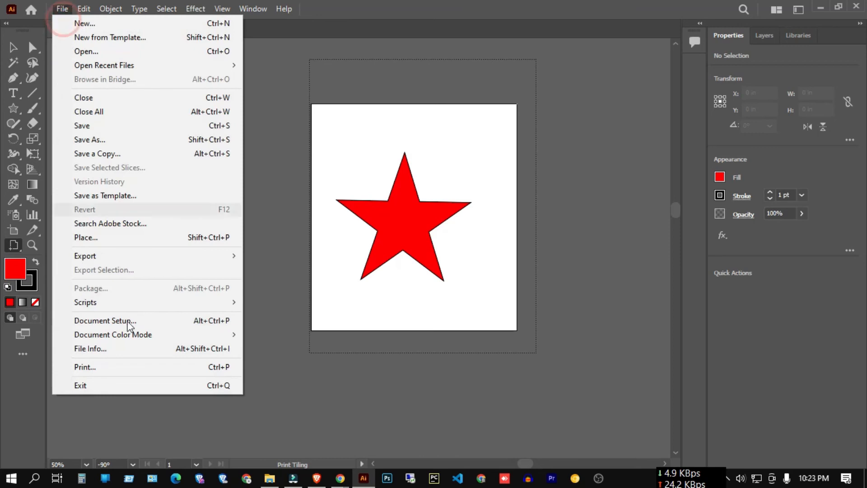
pyautogui.click(86, 367)
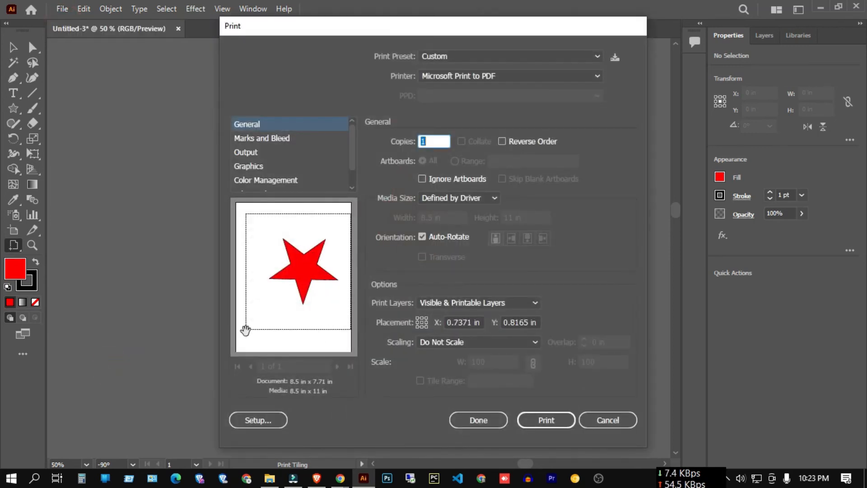
pyautogui.click(607, 420)
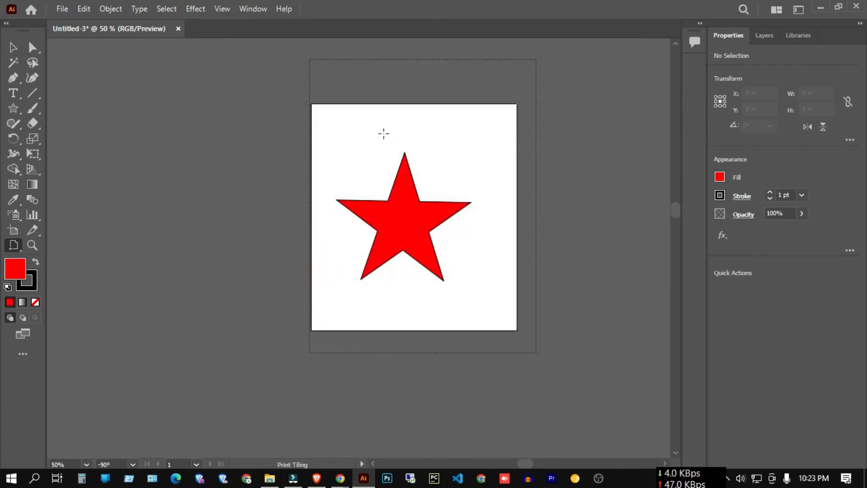
# Move the print tile with the Print Tiling tool so its left boundary cuts through the star.
pyautogui.click(14, 244)
pyautogui.click(80, 278)
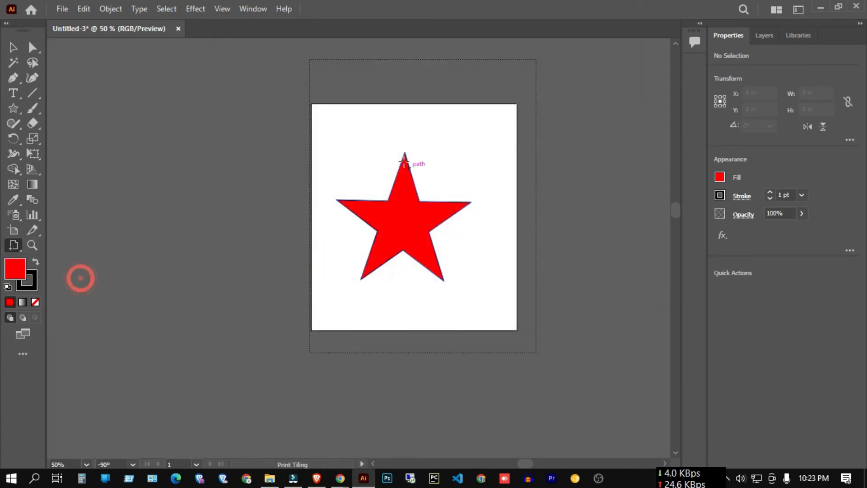
pyautogui.moveTo(387, 131); pyautogui.dragTo(391, 77)
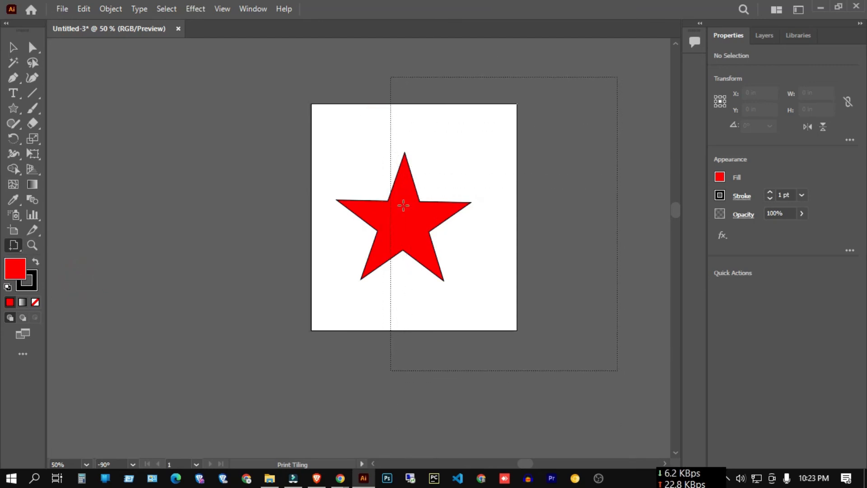
# Check in the print preview how the moved print tile crops the star, and close the print settings without printing.
pyautogui.hotkey('ctrl', '-')
pyautogui.hotkey('ctrl', '-')
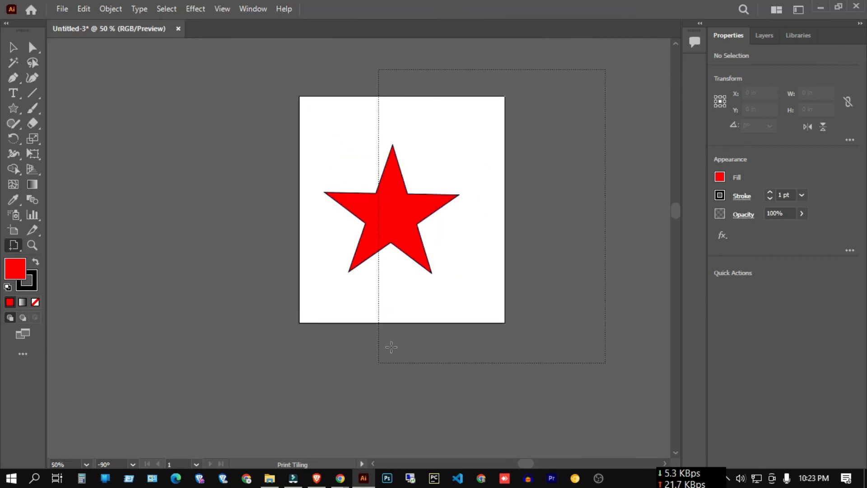
pyautogui.click(62, 9)
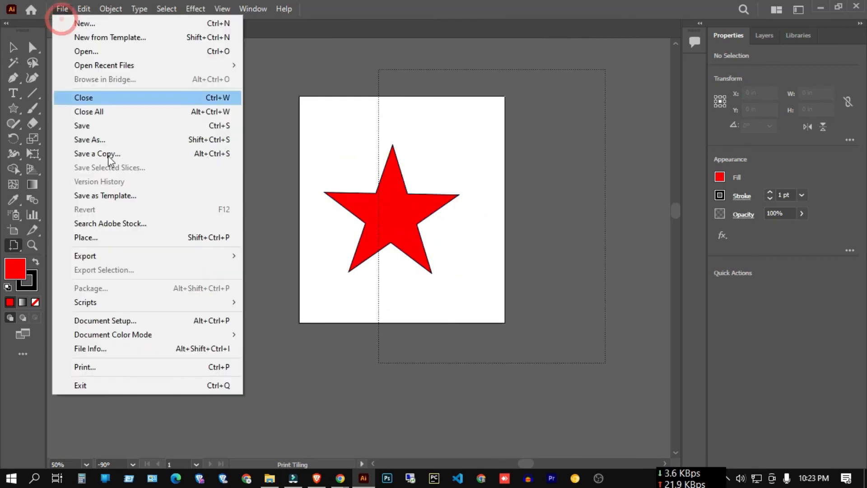
pyautogui.click(124, 368)
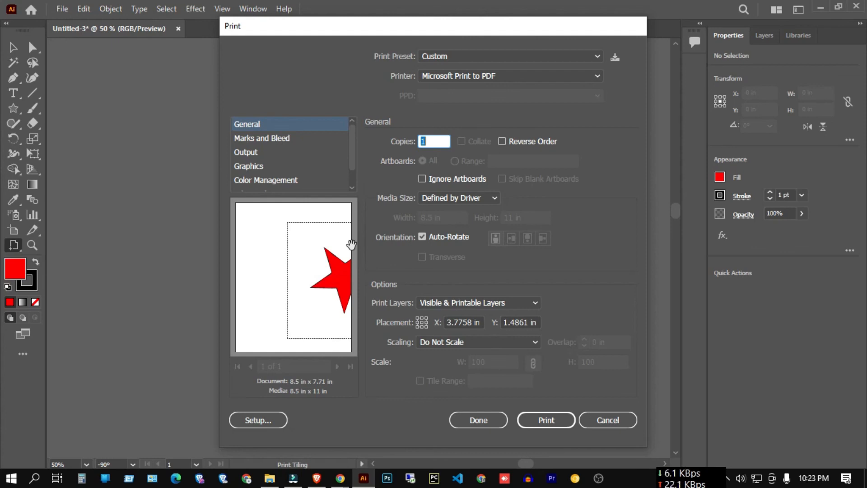
pyautogui.click(610, 425)
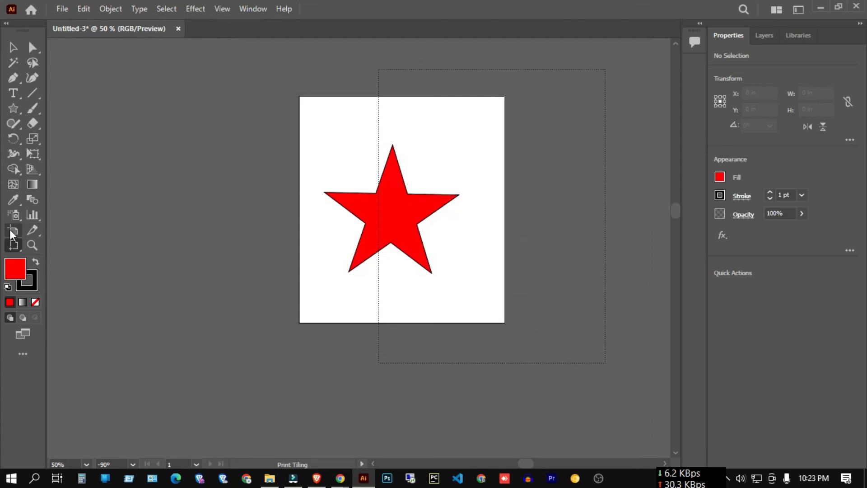
pyautogui.click(13, 245)
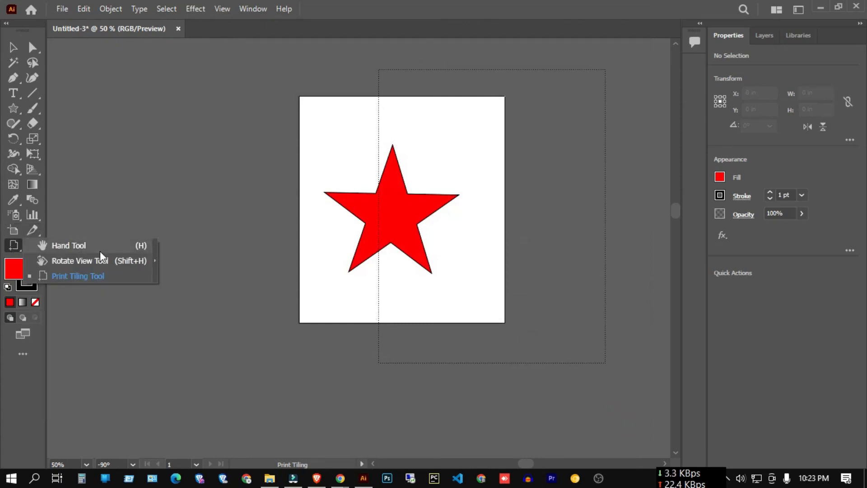
pyautogui.click(14, 247)
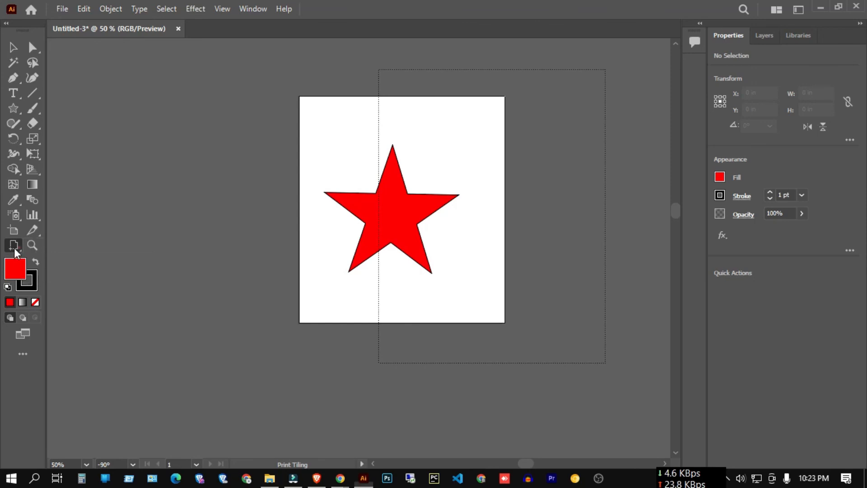
# Switch to the Selection tool, select the whole star with a marquee, and clear the selection.
pyautogui.click(13, 47)
pyautogui.click(217, 138)
pyautogui.moveTo(254, 77); pyautogui.dragTo(473, 294)
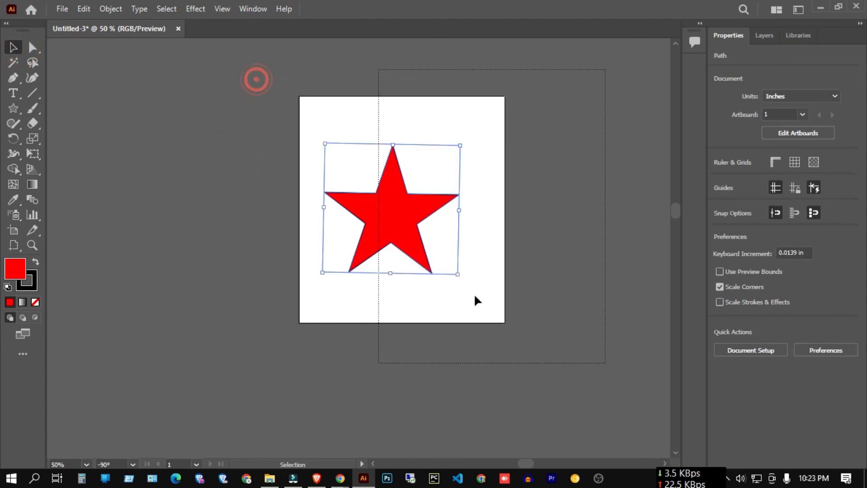
pyautogui.click(13, 245)
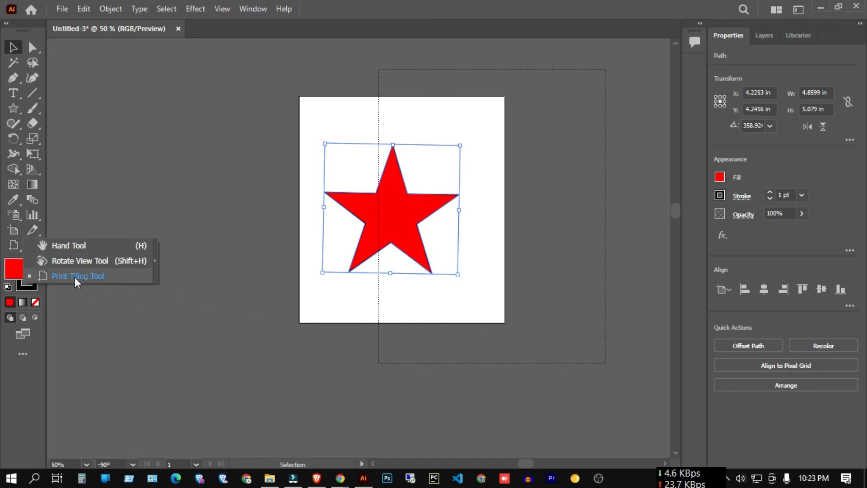
pyautogui.click(199, 300)
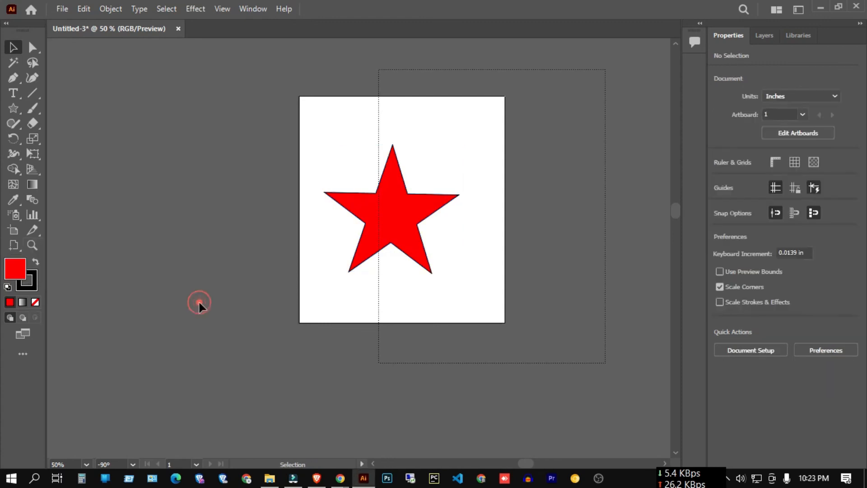